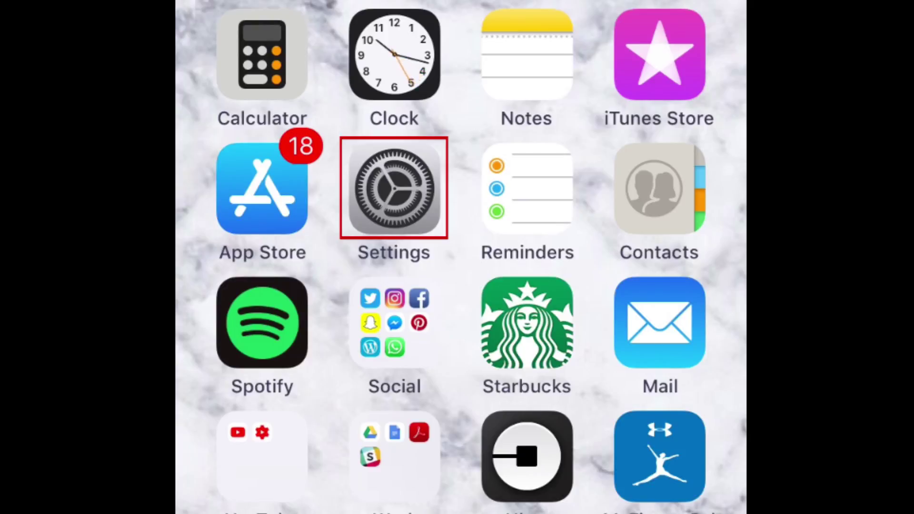
Step: Switch on Find My iPhone and Send Last Location under Apple ID > iCloud
click(395, 188)
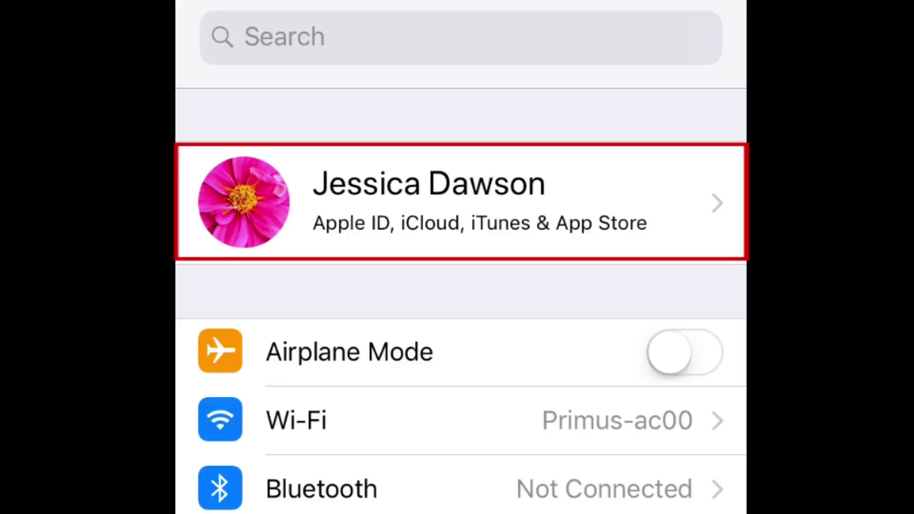
click(457, 203)
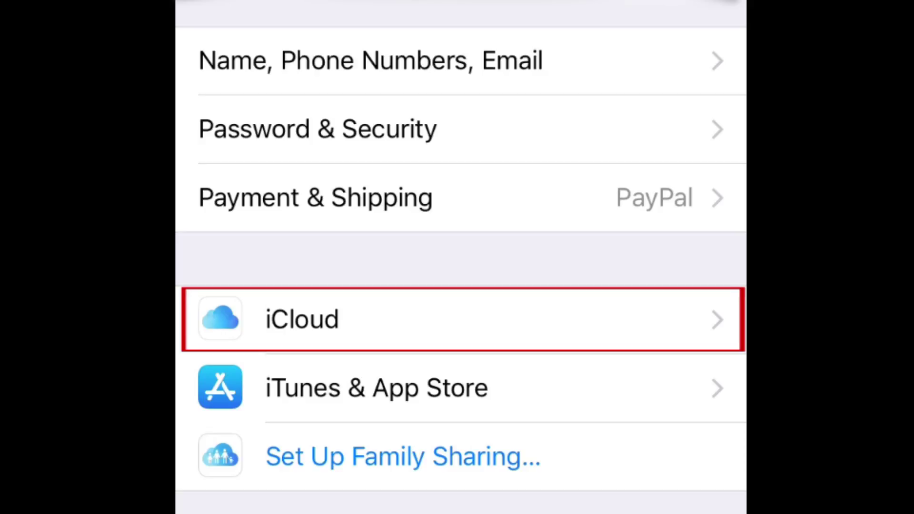
click(457, 319)
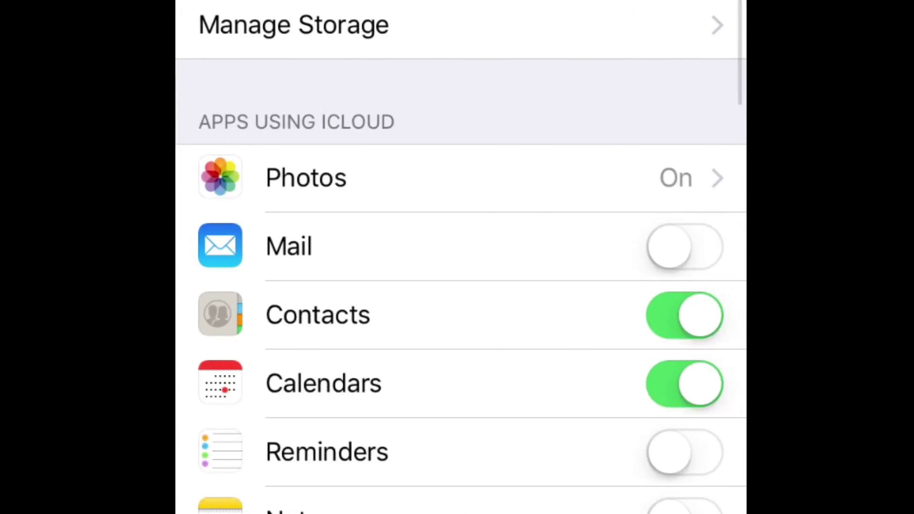
scroll(458, 285, down, 10)
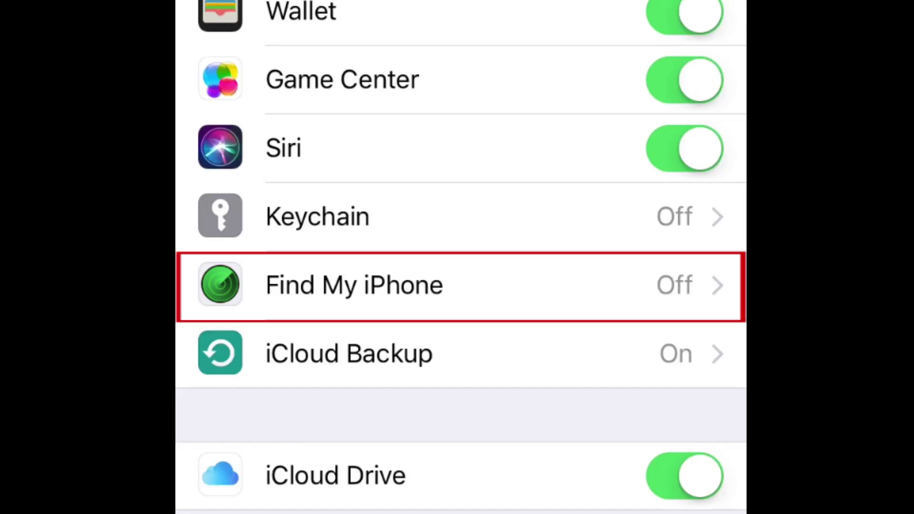
click(458, 286)
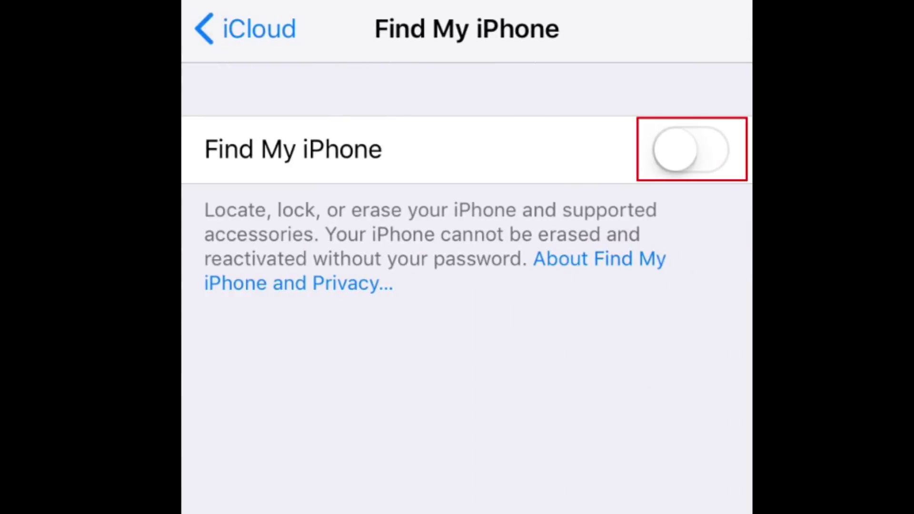
click(690, 149)
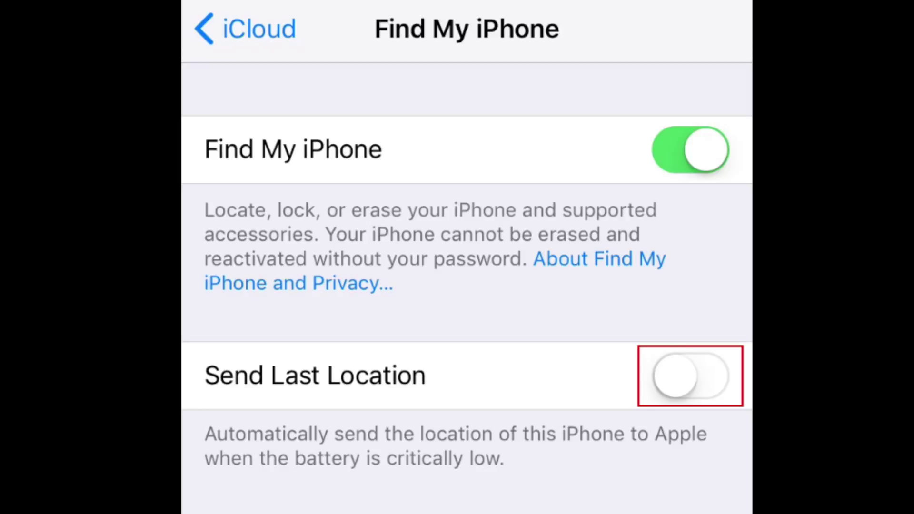
click(690, 376)
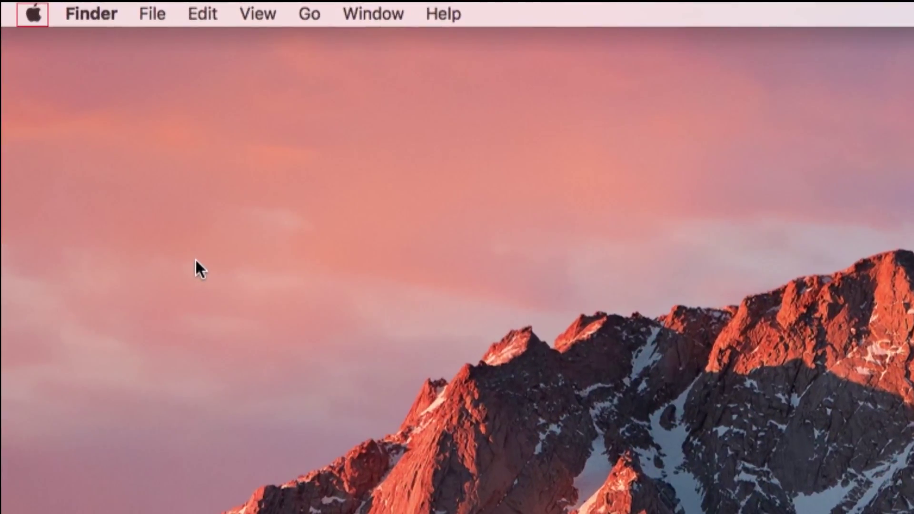
Step: Check Find My Mac in the Mac's iCloud preferences
click(30, 12)
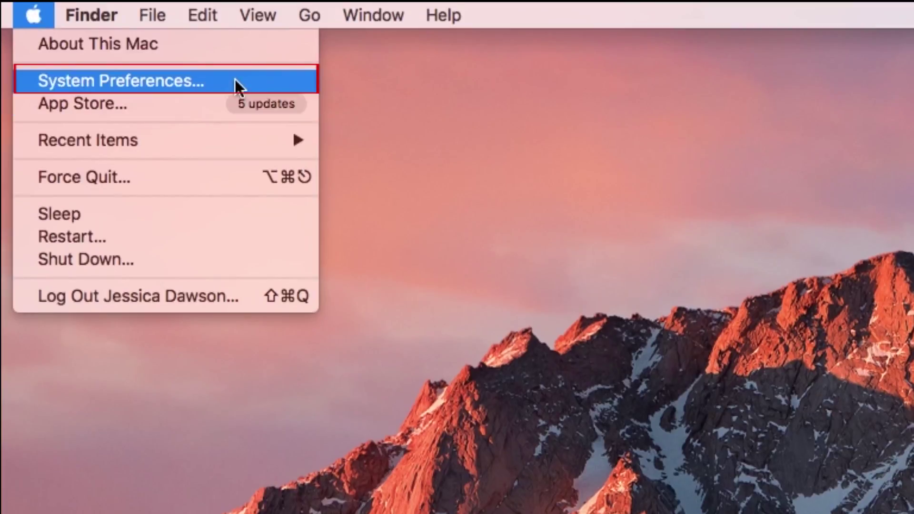
click(251, 79)
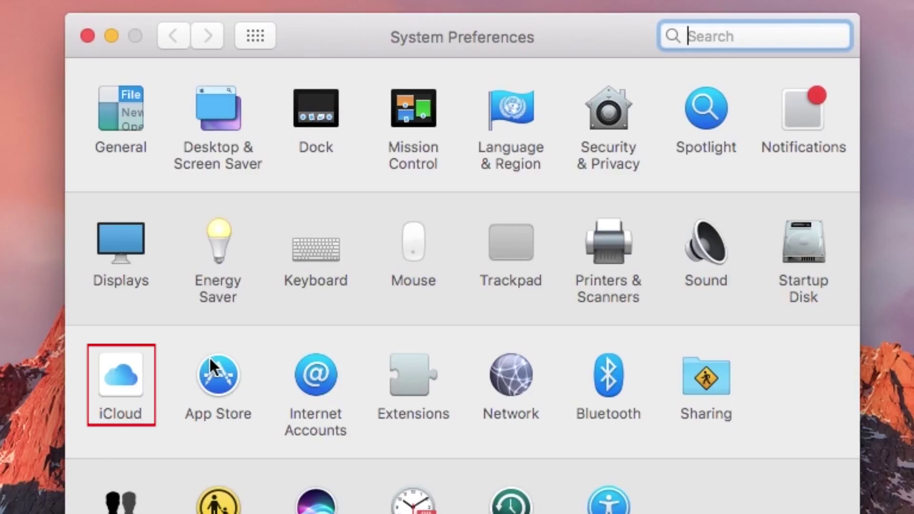
click(114, 372)
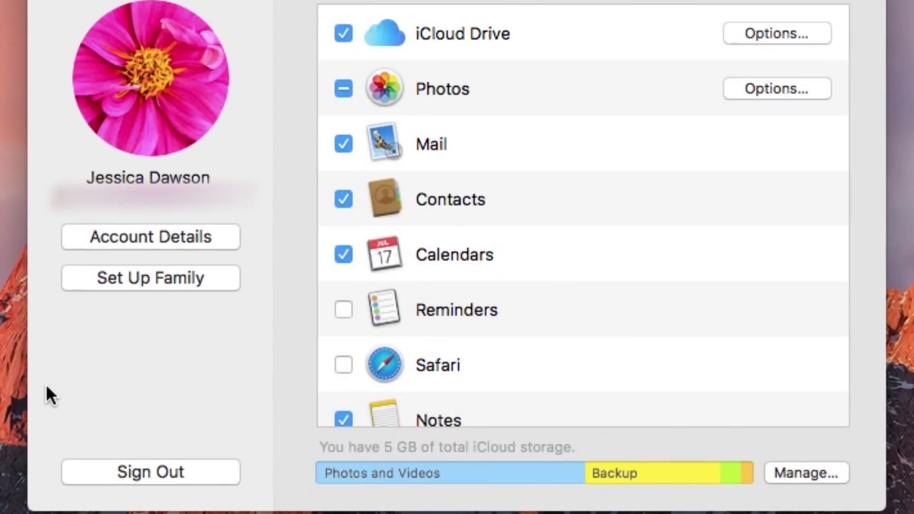
scroll(550, 331, down, 5)
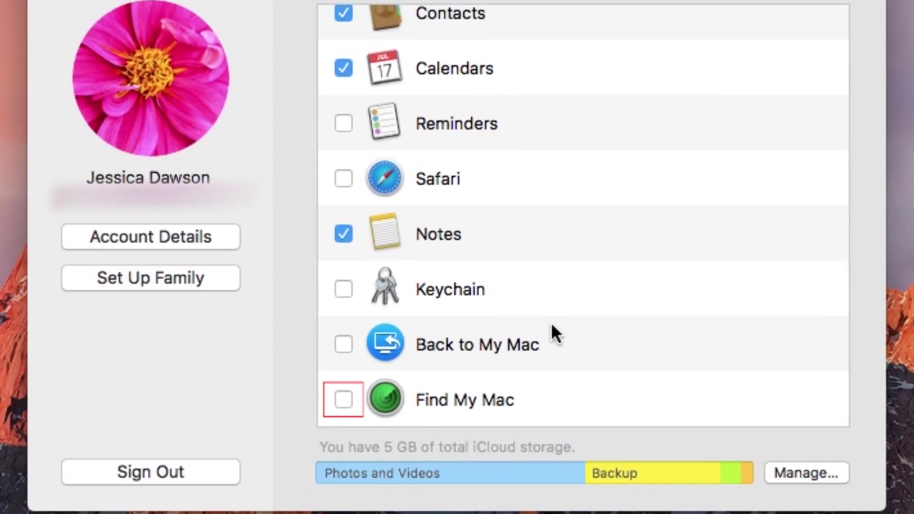
click(343, 402)
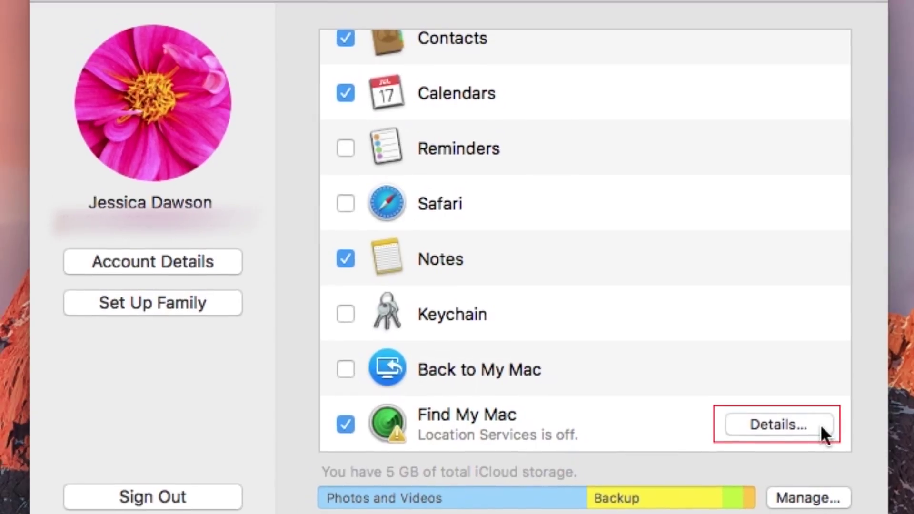
Step: Enable Location Services on the Security & Privacy Privacy tab, then go back to iCloud
click(824, 458)
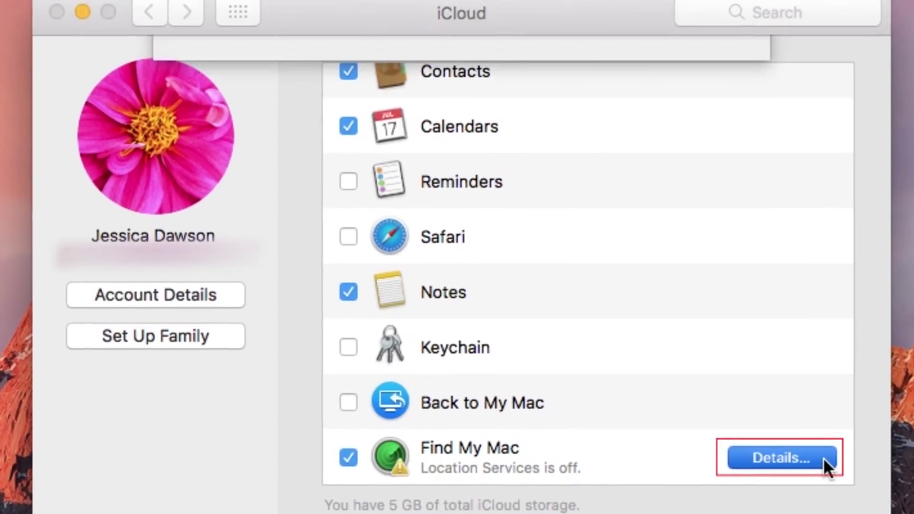
scroll(825, 468, up, 1)
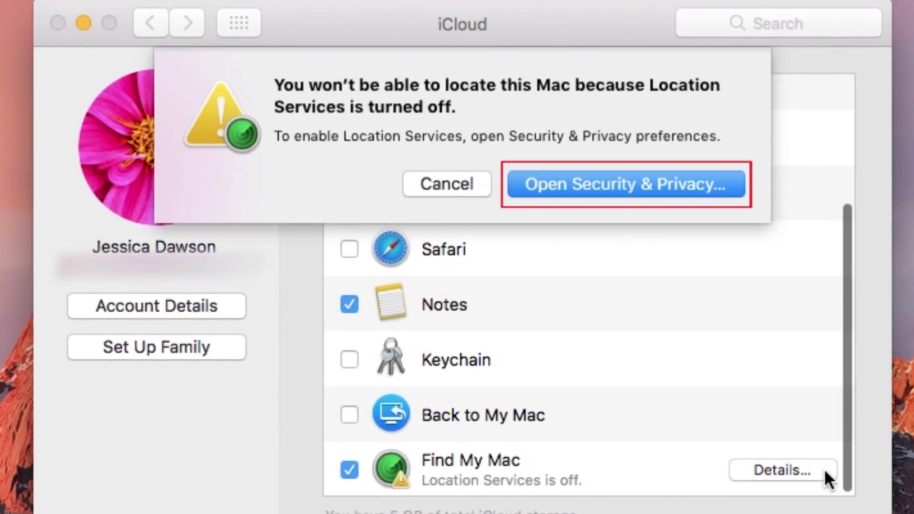
click(731, 189)
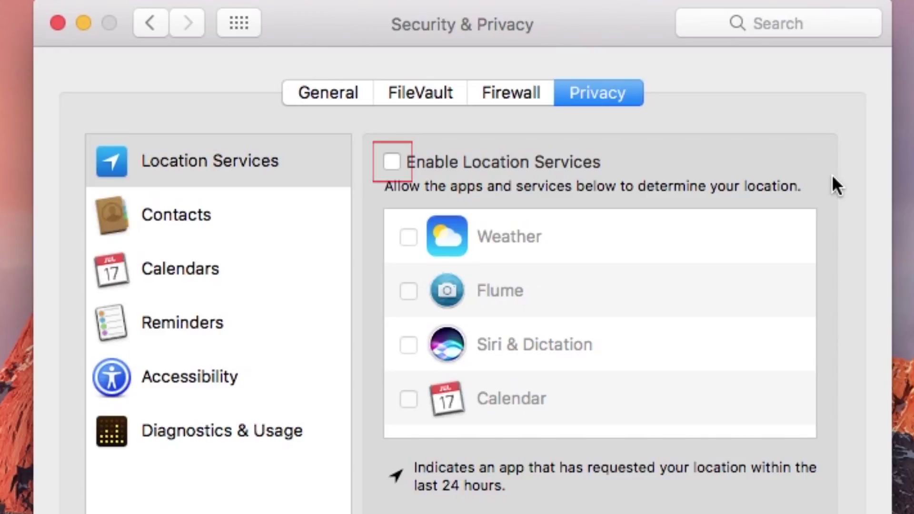
click(392, 163)
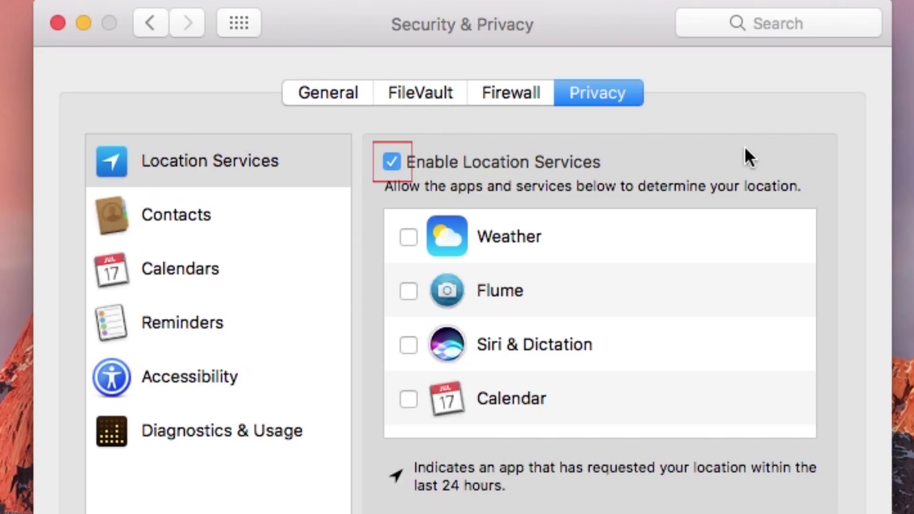
click(151, 25)
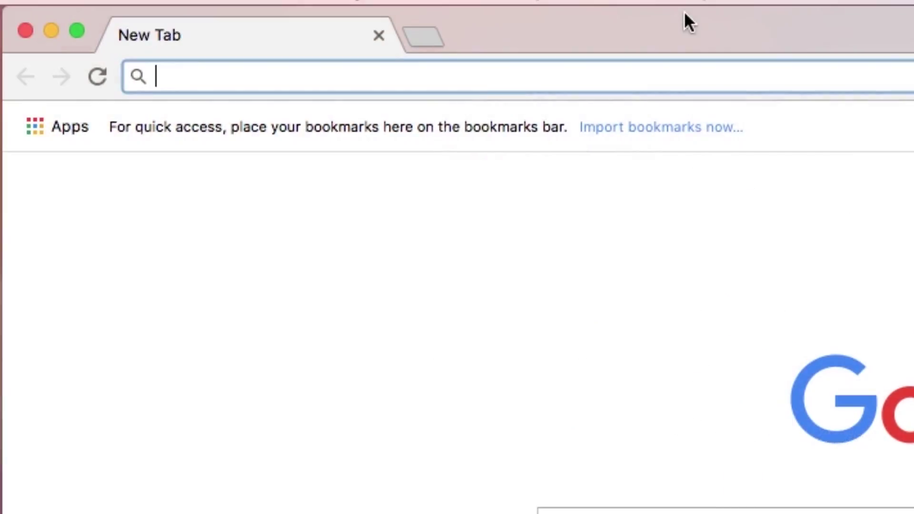
text(icloud.com)
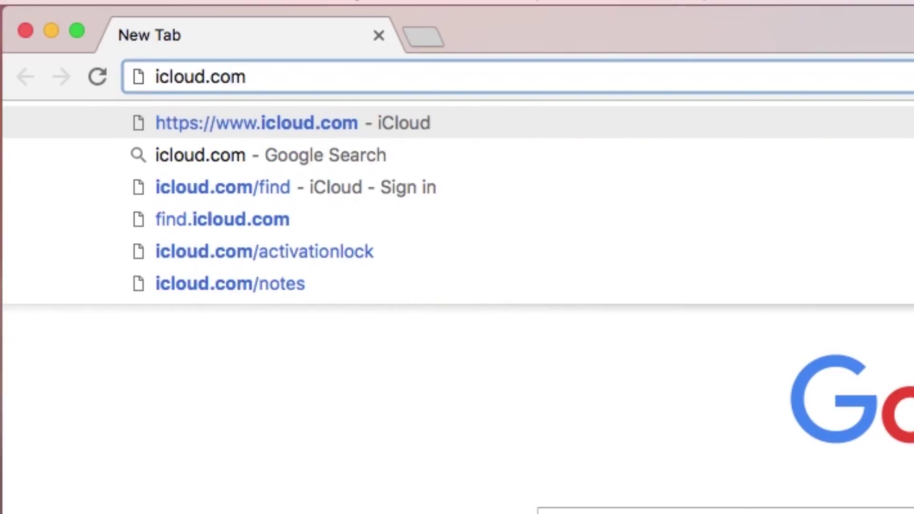
text(/find)
Step: Load icloud.com/find in Chrome to show the device map
key(Return)
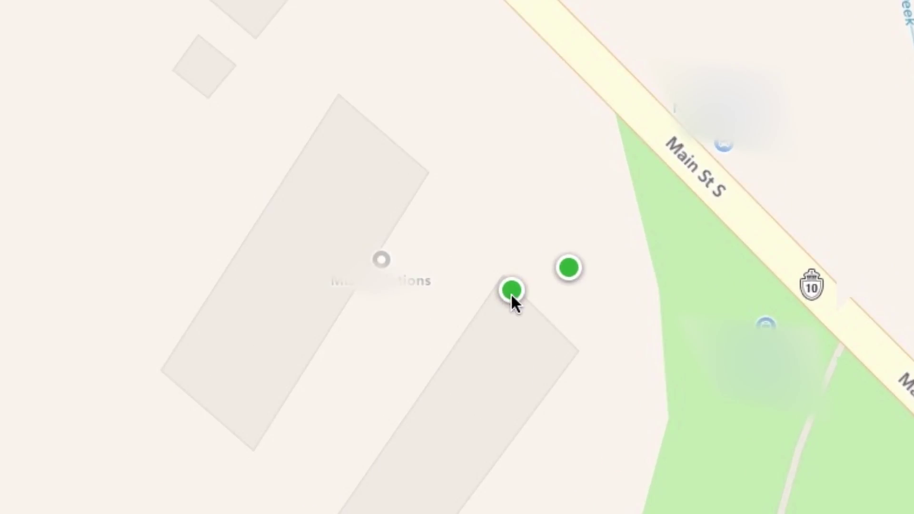
Step: Select the iPhone's green dot on the map and open its info card
click(511, 291)
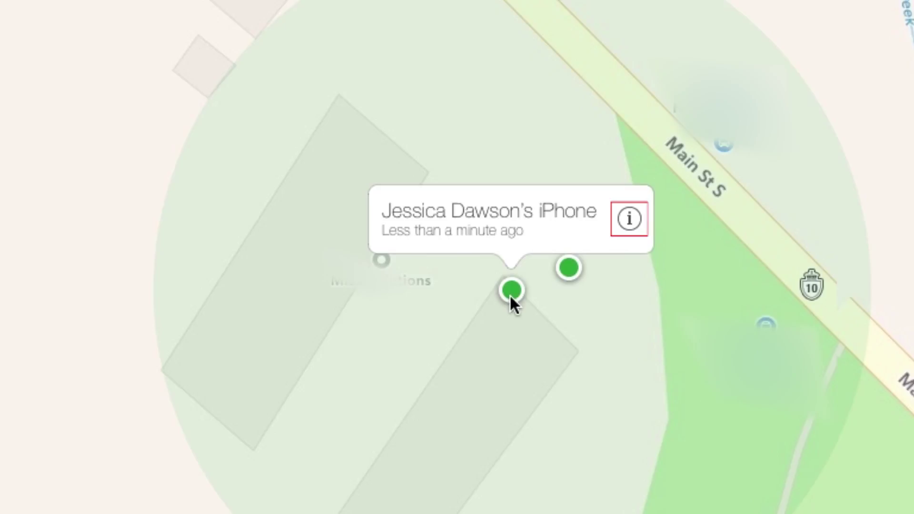
click(630, 219)
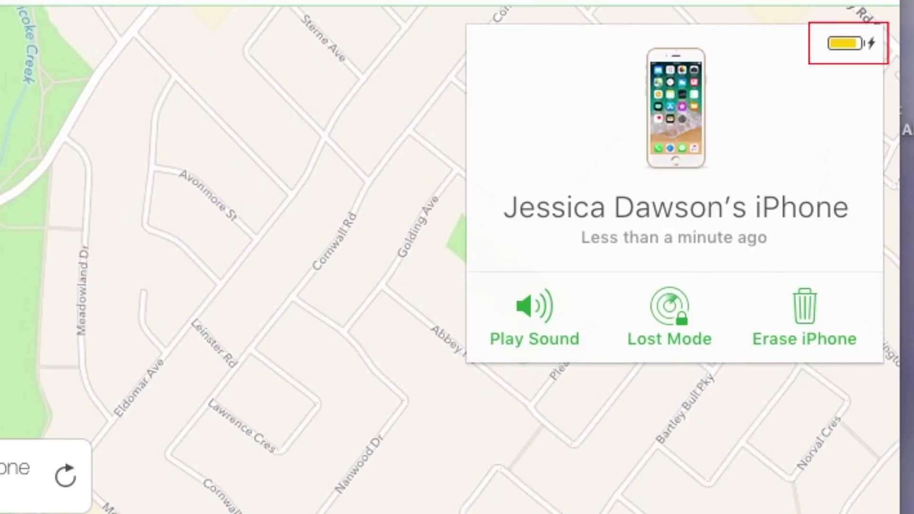